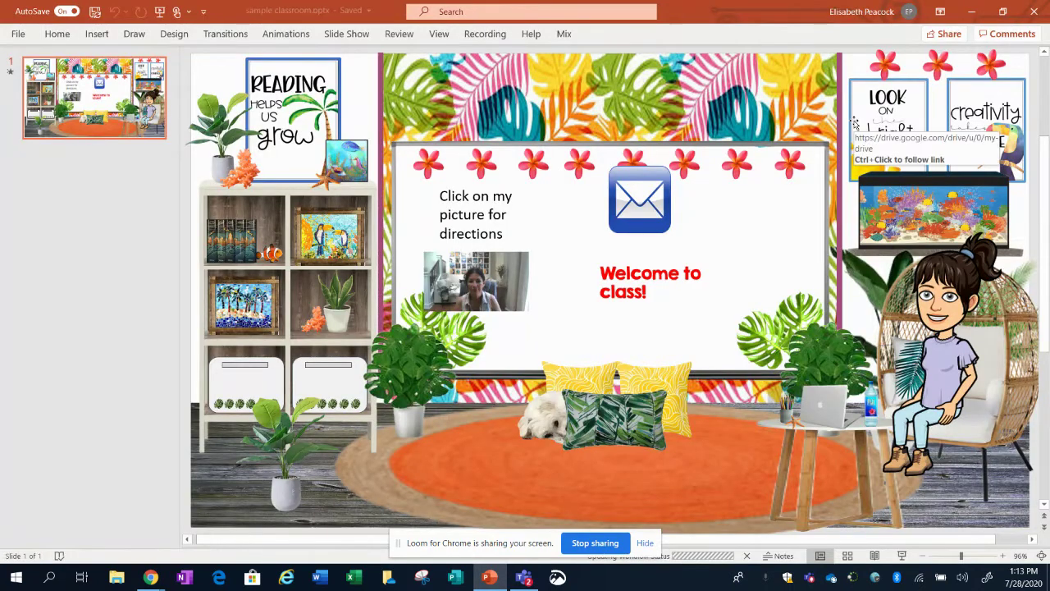
# Switch to OneDrive in the Chrome browser and open the "Bitmoji - general" folder
pyautogui.click(973, 18)
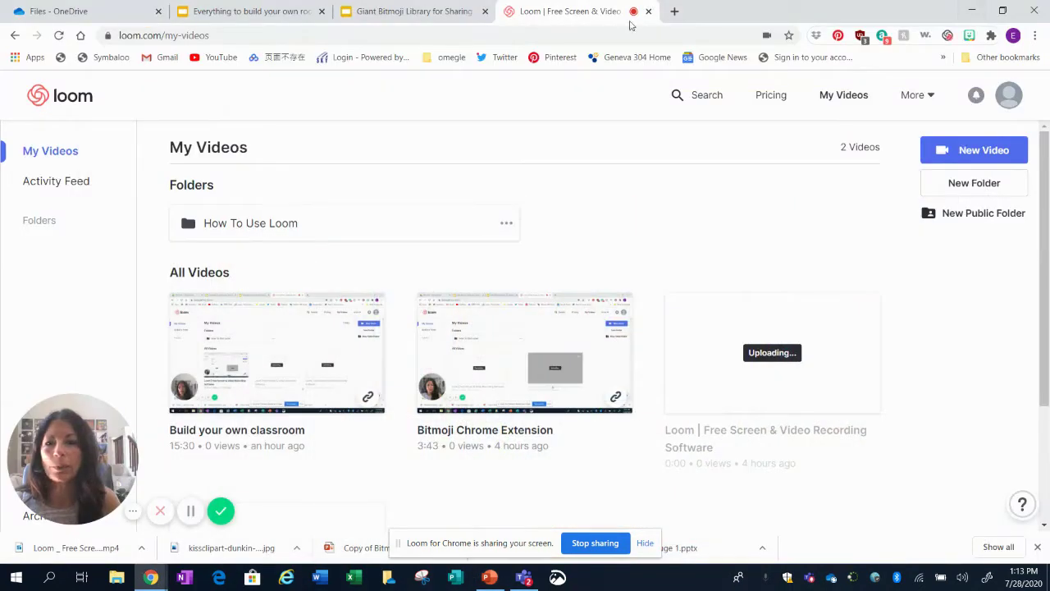
pyautogui.click(73, 11)
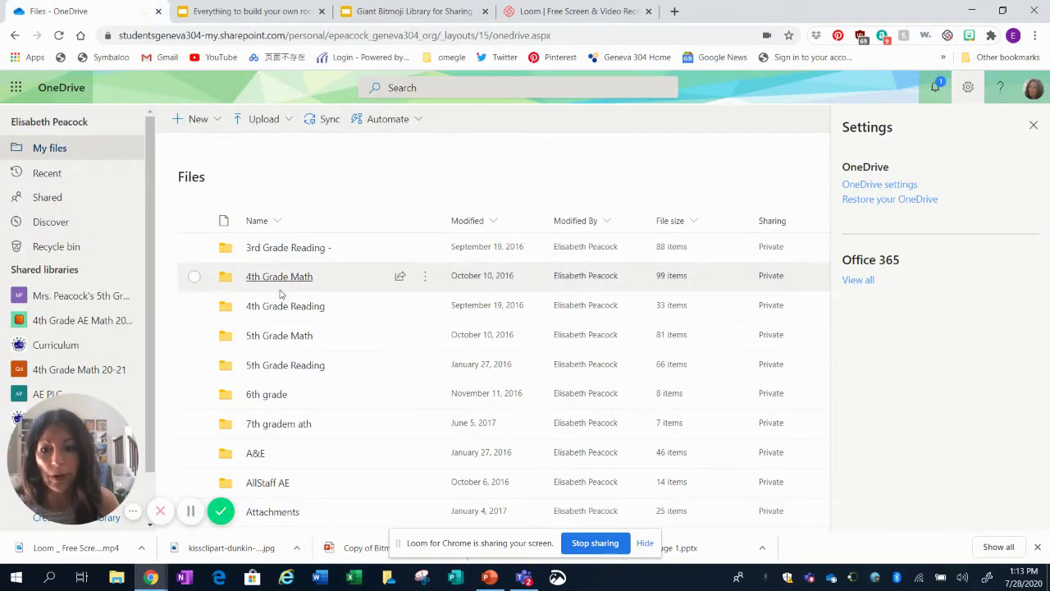
pyautogui.scroll(-3, 295, 371)
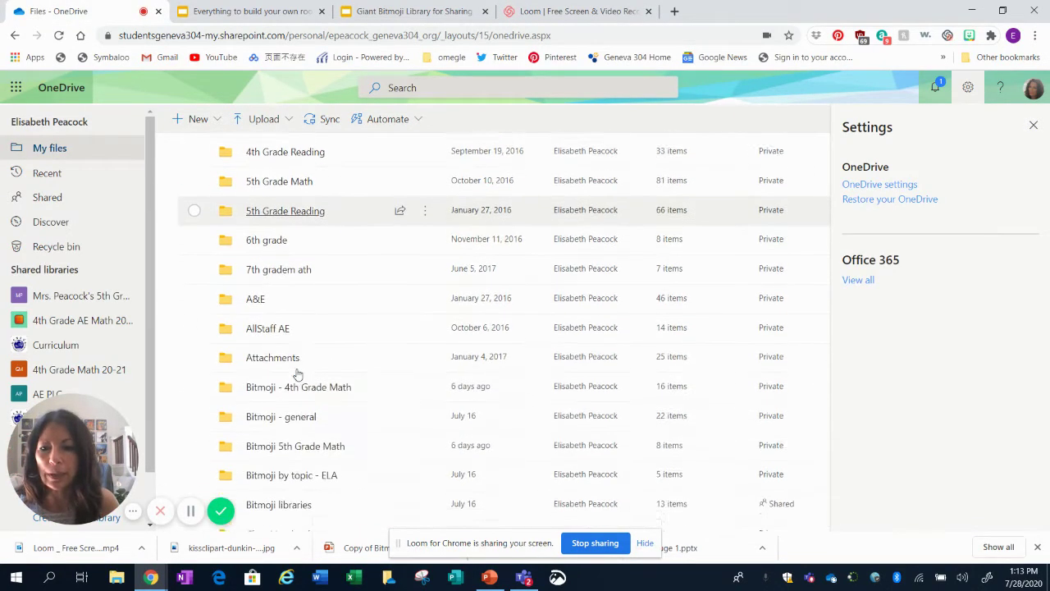
pyautogui.click(290, 371)
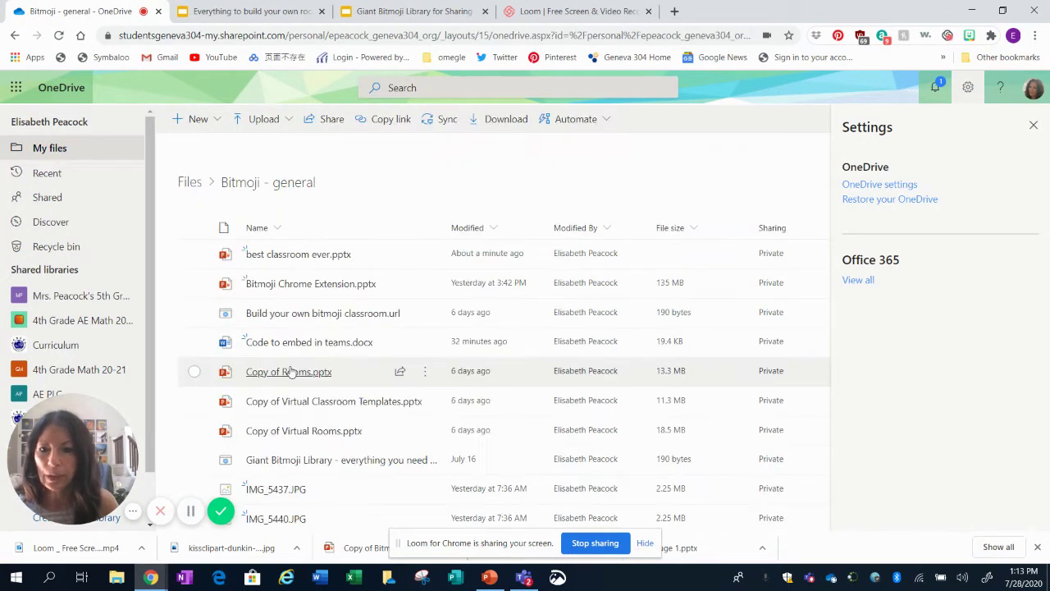
# Create a sharing link for sample classroom.pptx that works for anyone with the link, without editing rights, and copy it
pyautogui.scroll(-5, 289, 371)
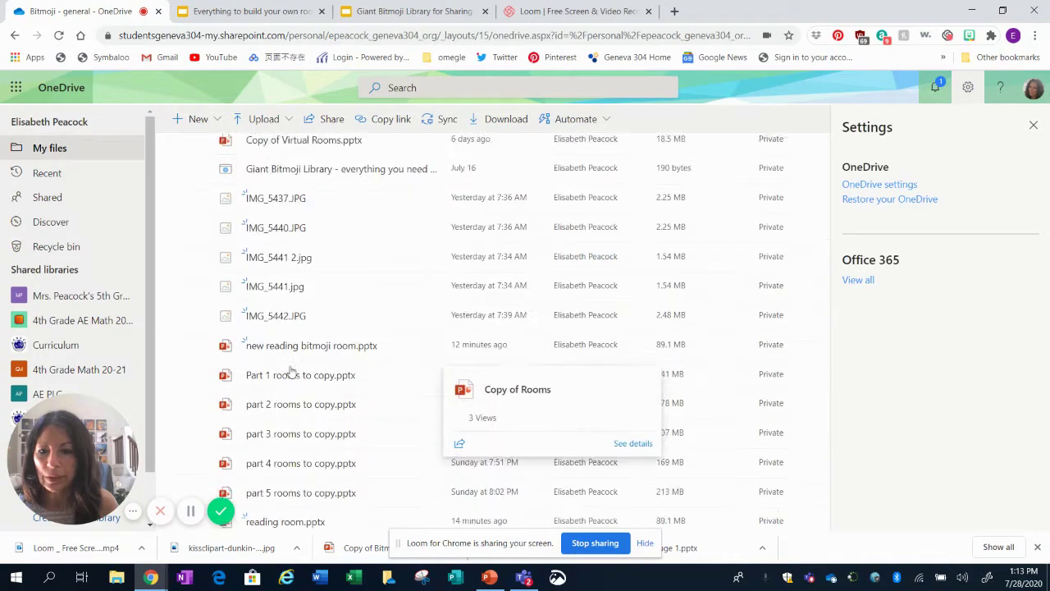
pyautogui.scroll(-1, 290, 371)
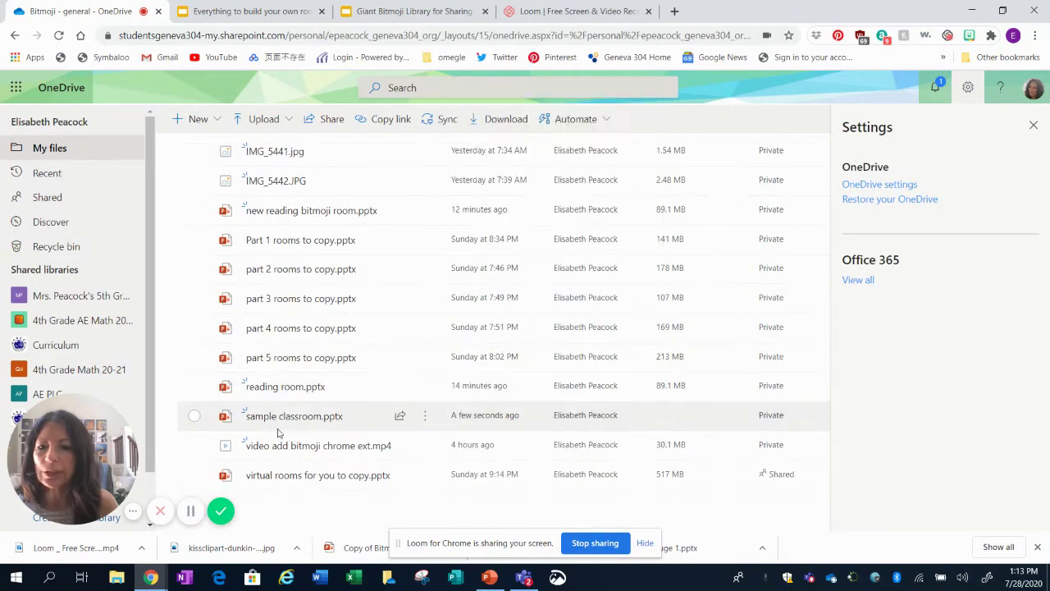
pyautogui.click(400, 419)
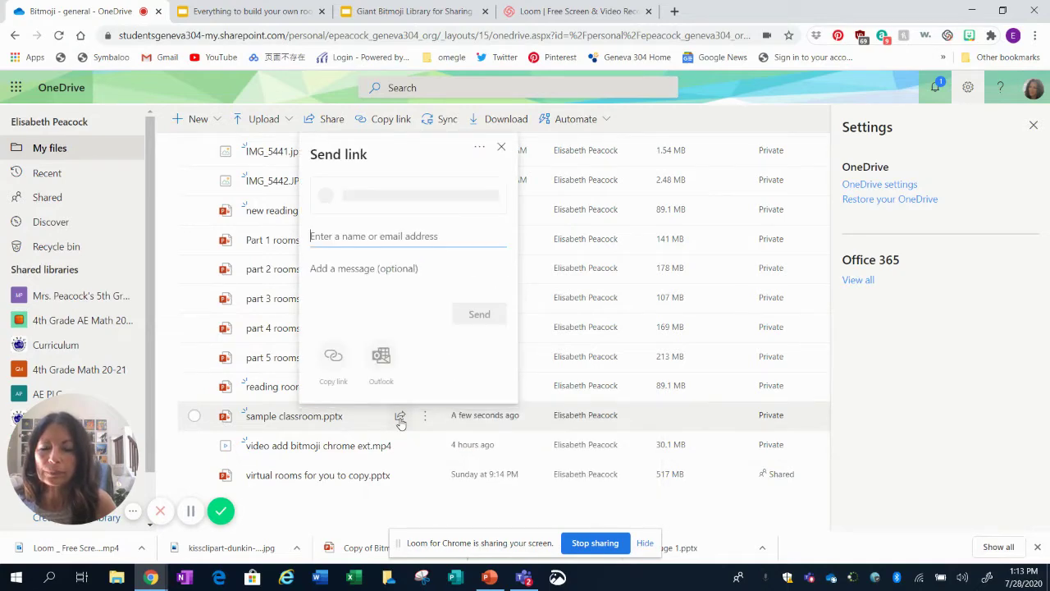
pyautogui.click(393, 203)
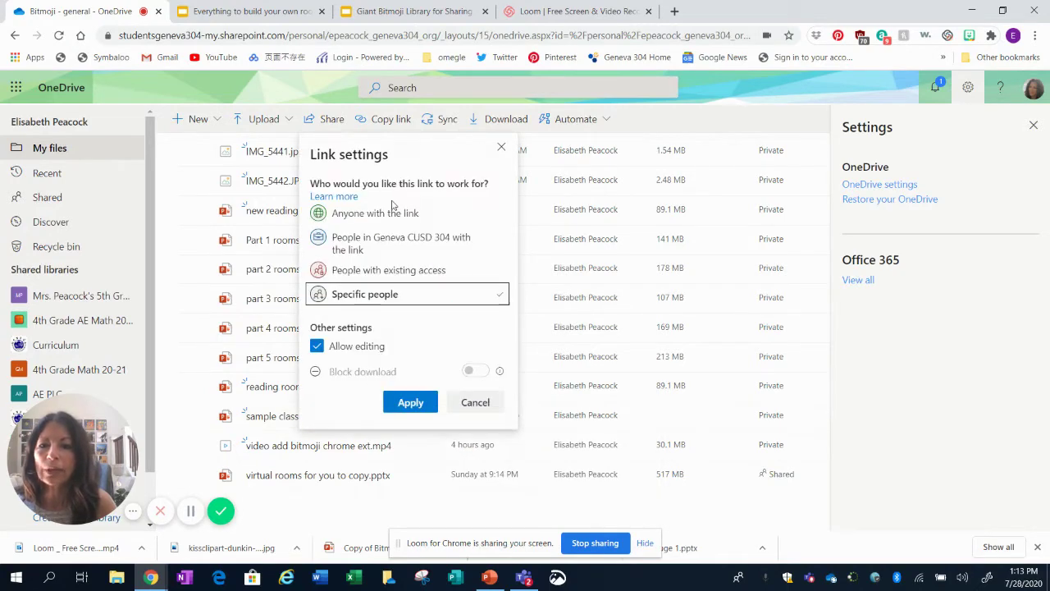
pyautogui.click(387, 215)
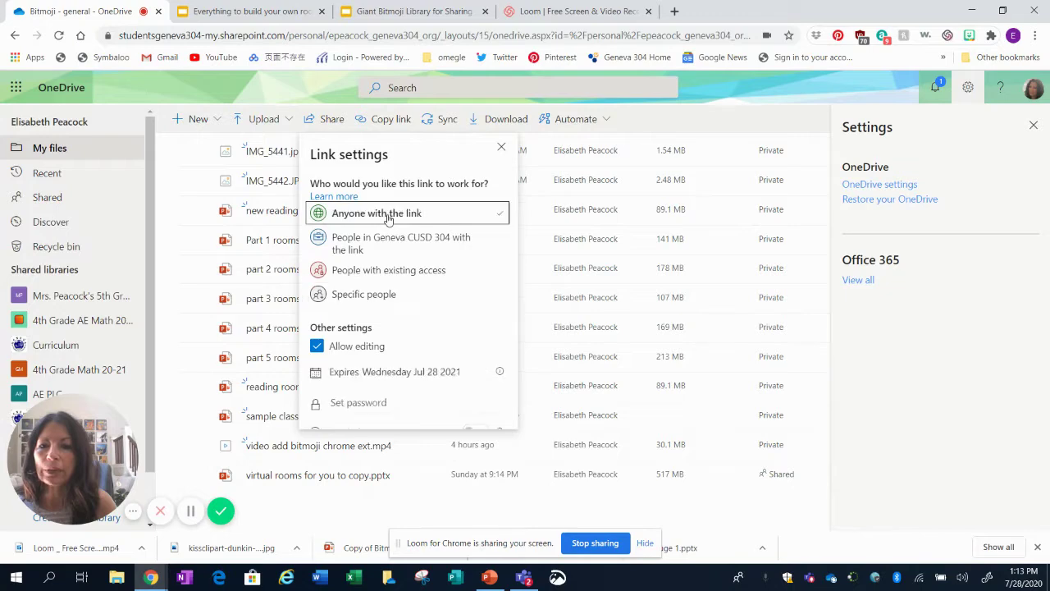
pyautogui.click(317, 346)
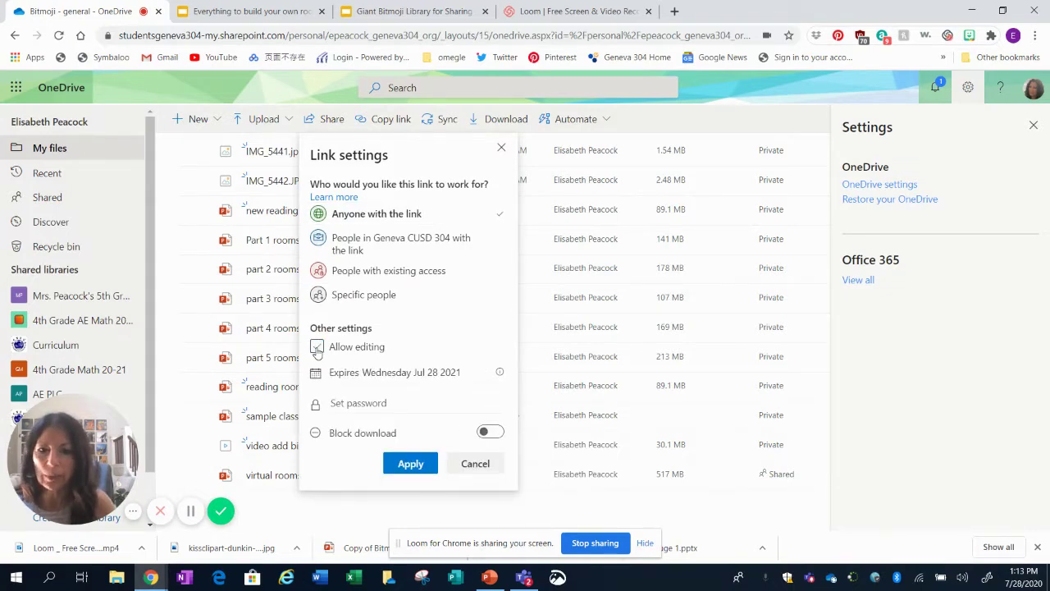
pyautogui.click(410, 463)
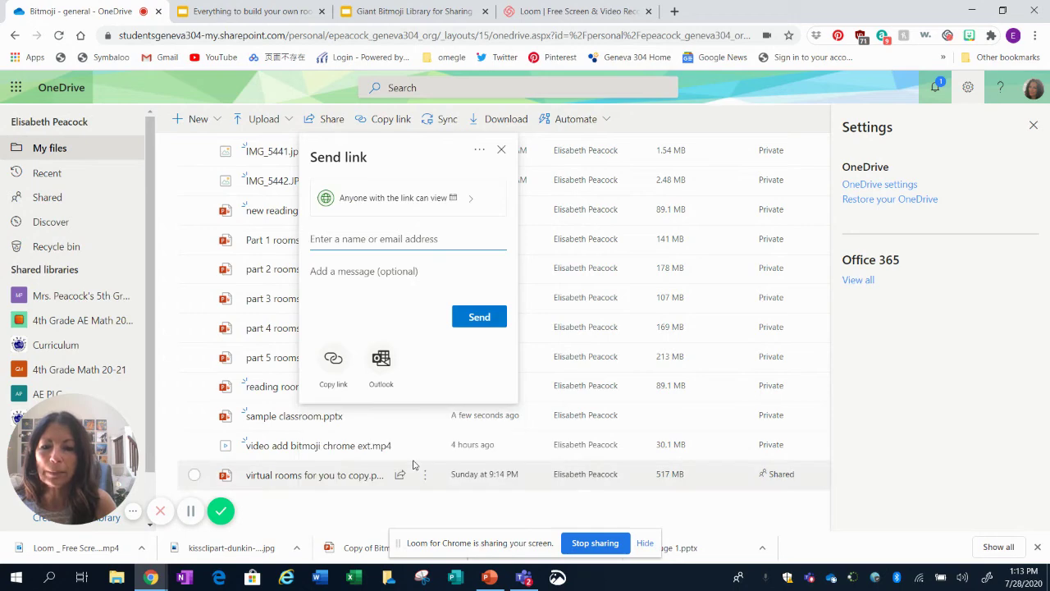
pyautogui.click(332, 363)
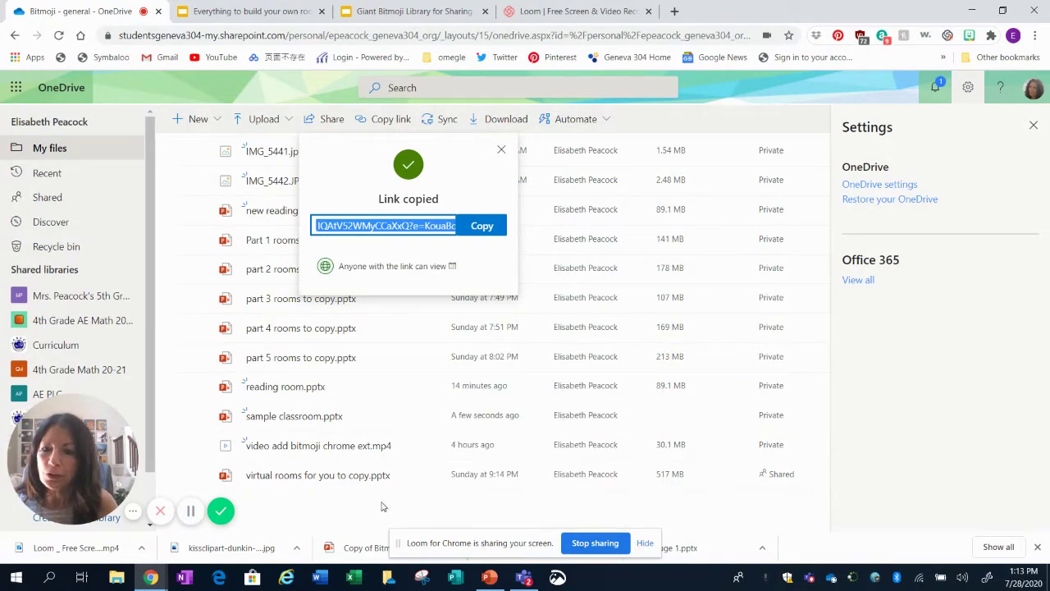
# Switch to Word, create a blank document and paste the copied sharing link into it as text only
pyautogui.click(321, 578)
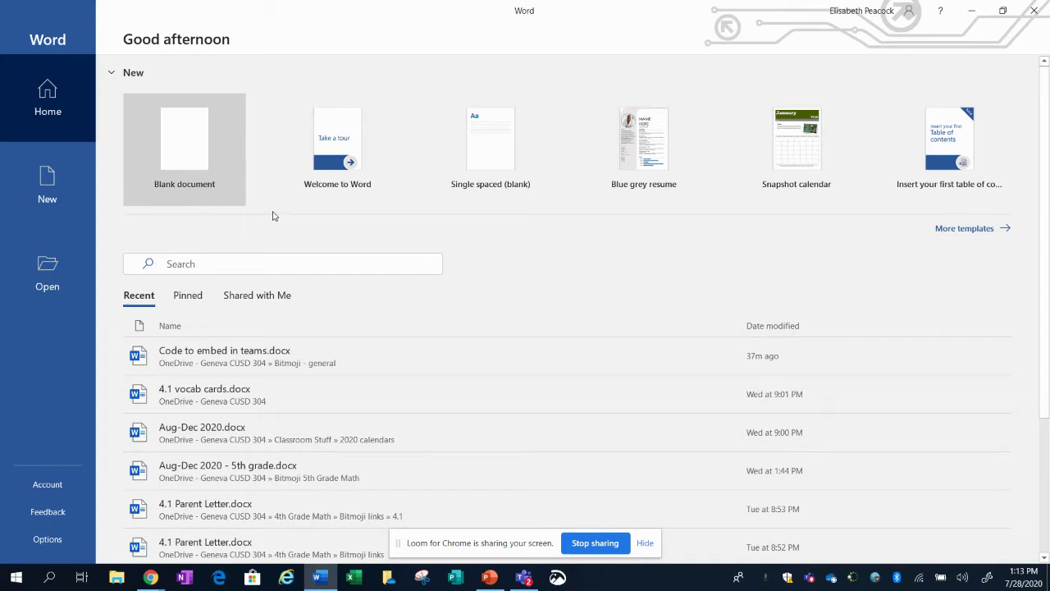
pyautogui.click(186, 156)
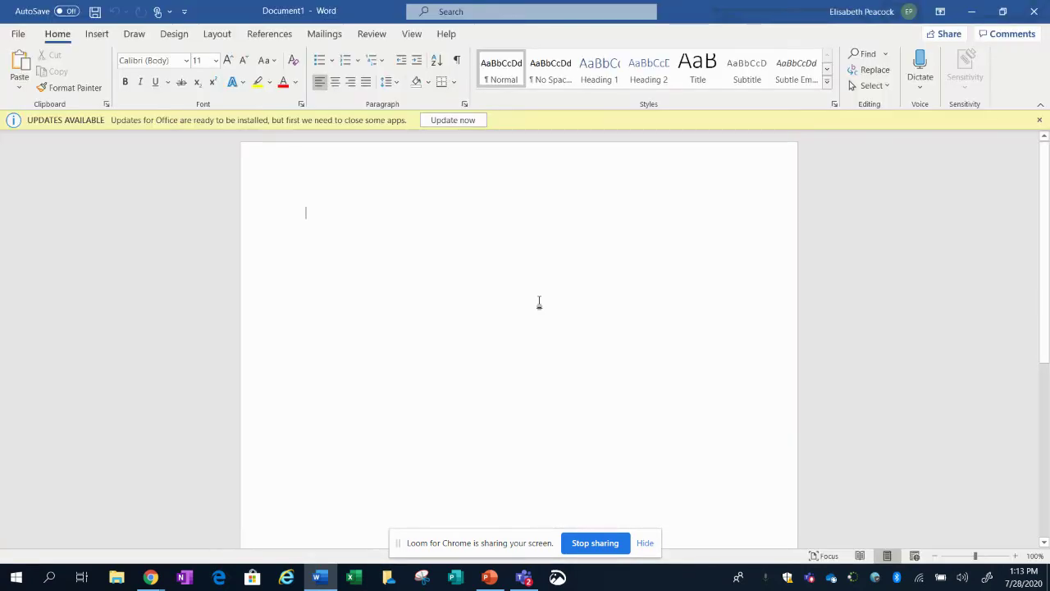
pyautogui.rightClick(410, 236)
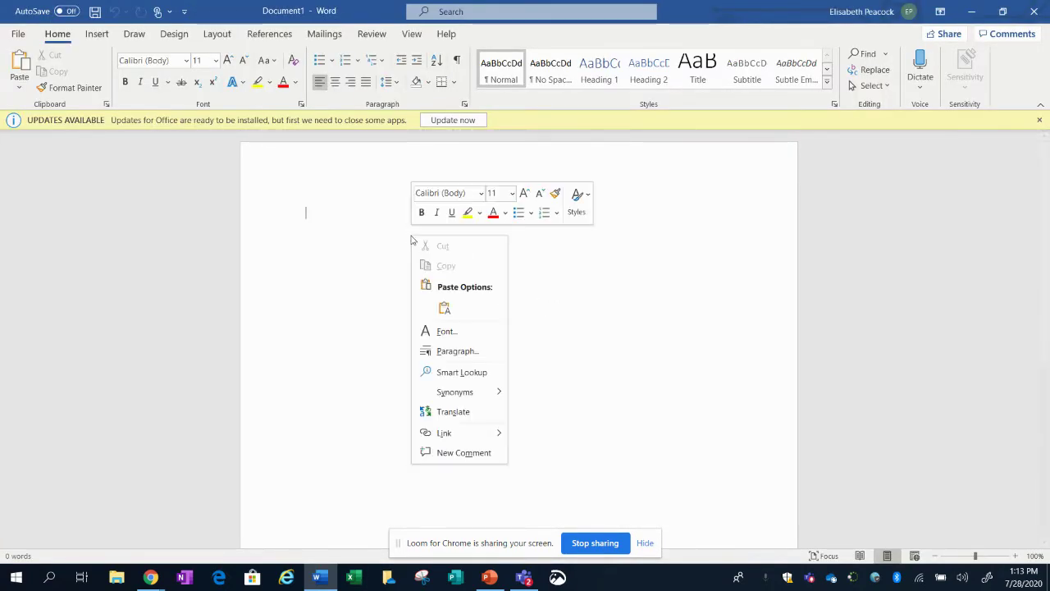
pyautogui.click(442, 308)
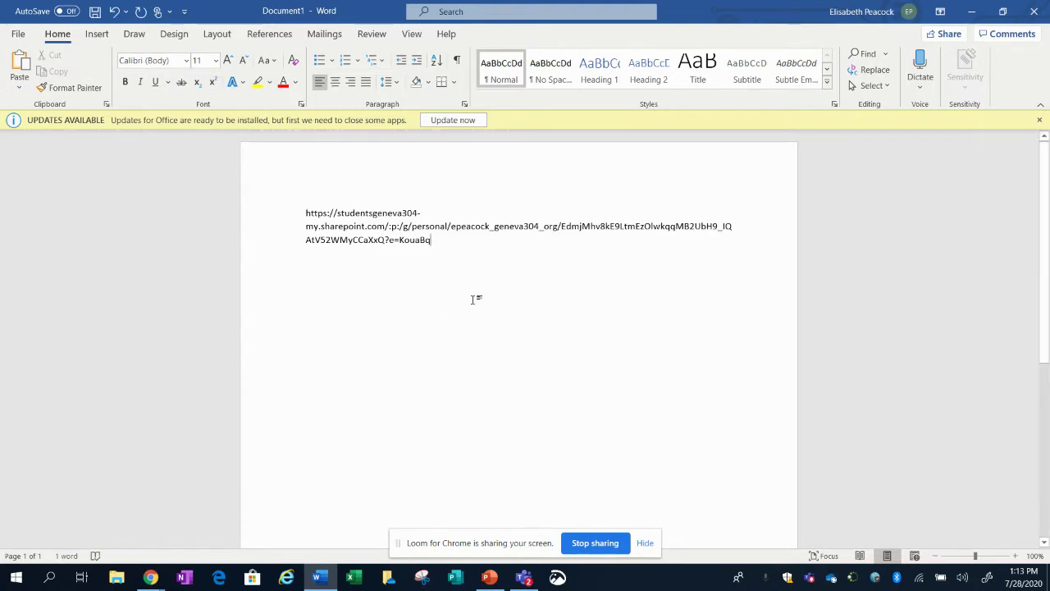
# Append "&amp=&action=embedview" to the end of the pasted link in font size 36
pyautogui.click(217, 61)
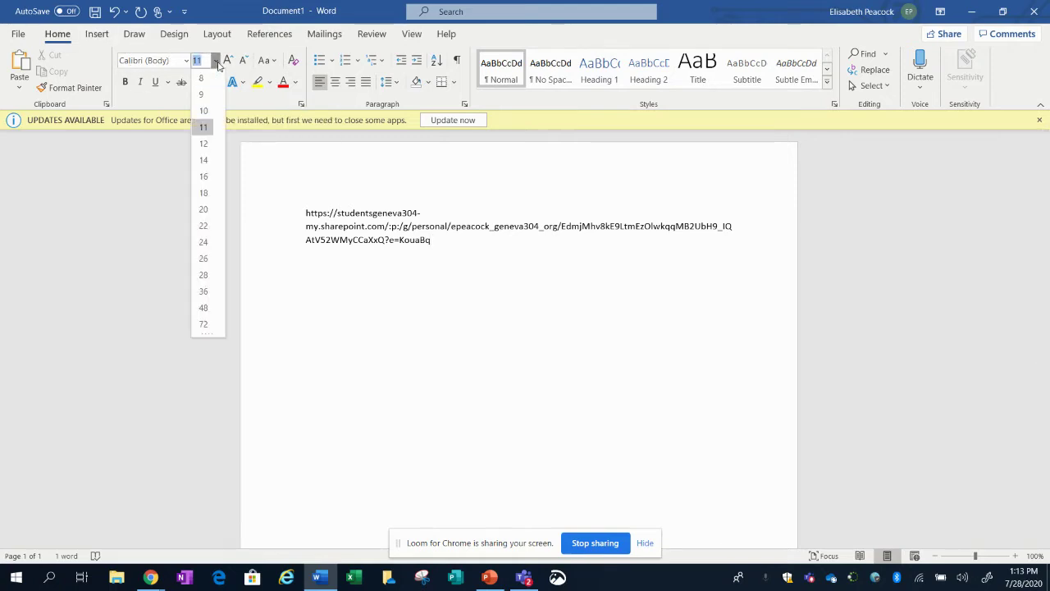
pyautogui.click(203, 290)
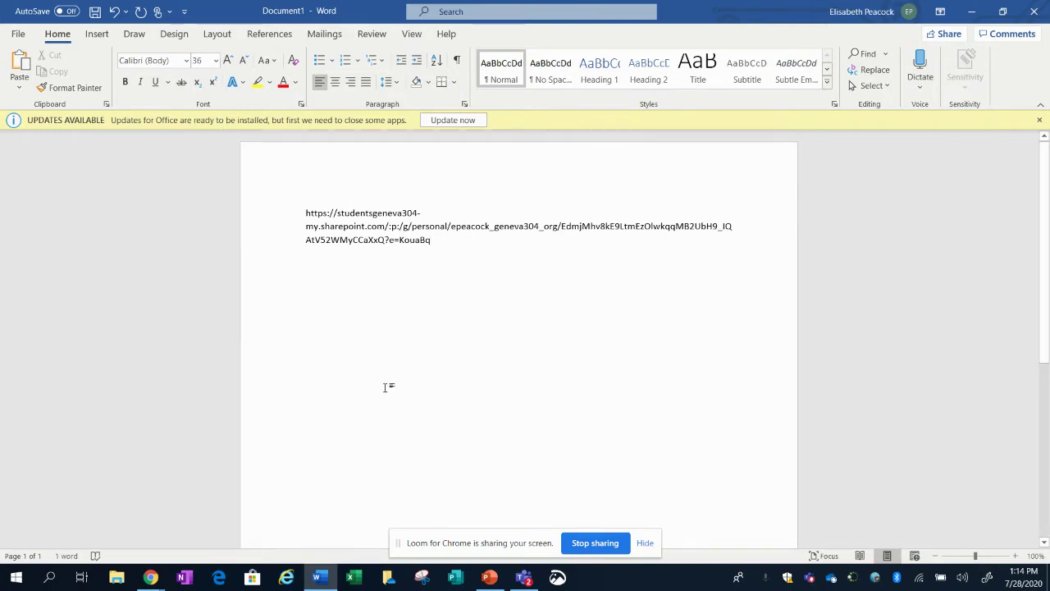
pyautogui.write('&')
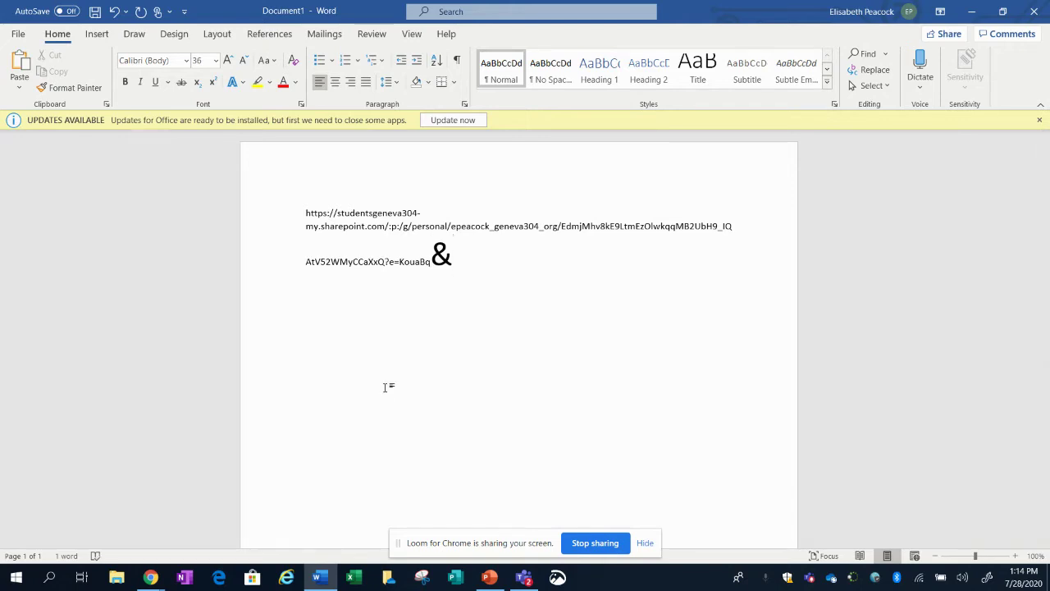
pyautogui.write('amp=')
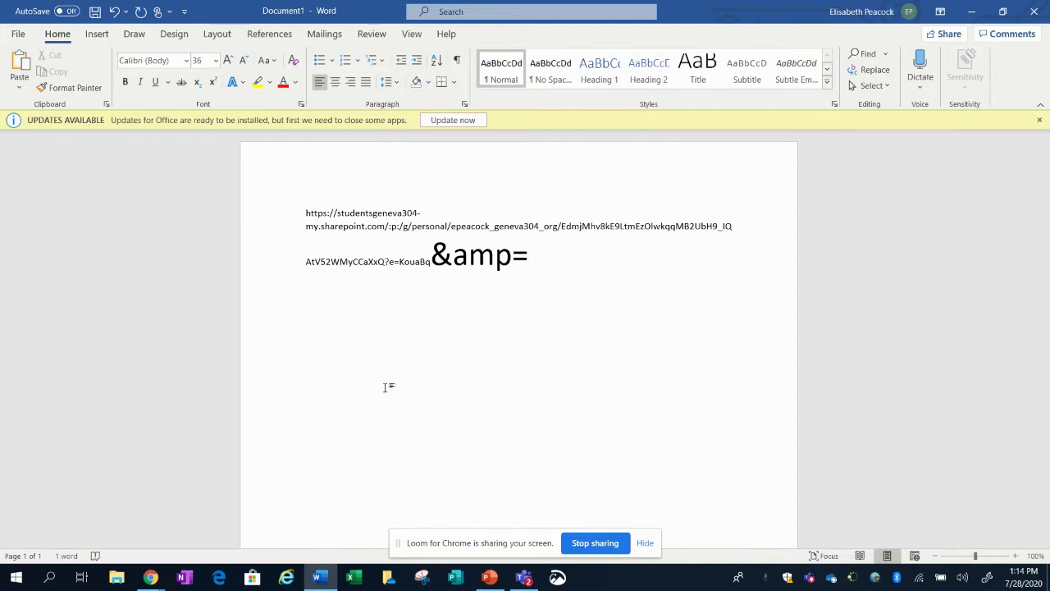
pyautogui.write('&')
pyautogui.write('a')
pyautogui.write('cti')
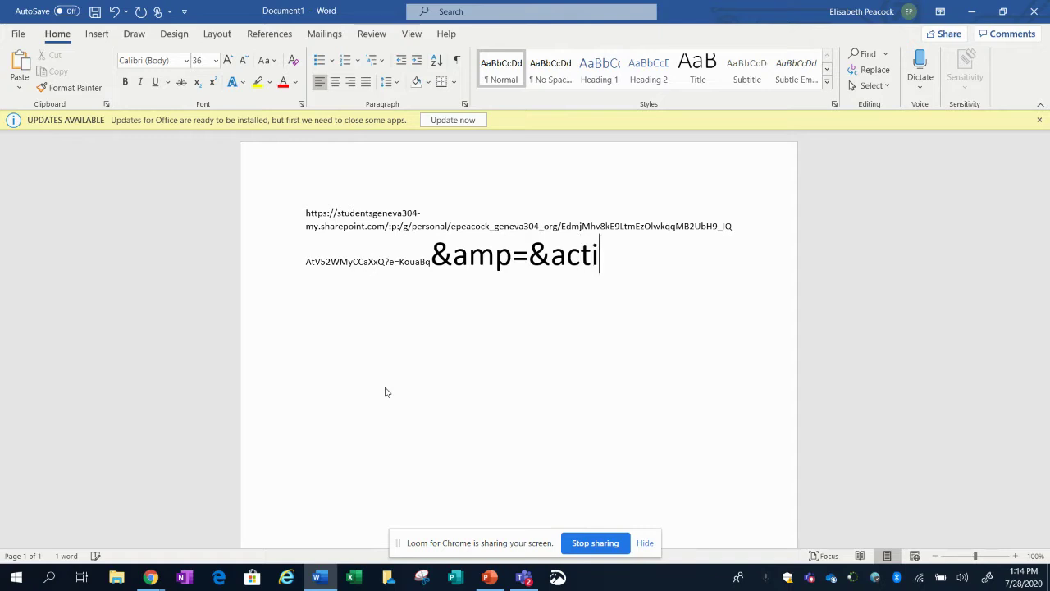
pyautogui.write('on=embe')
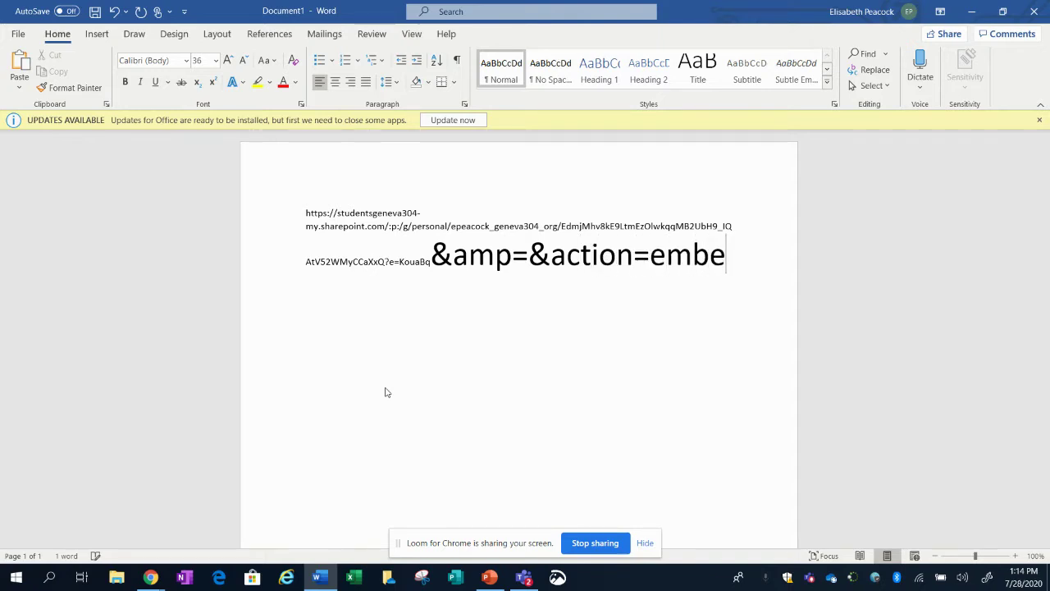
pyautogui.write('dview')
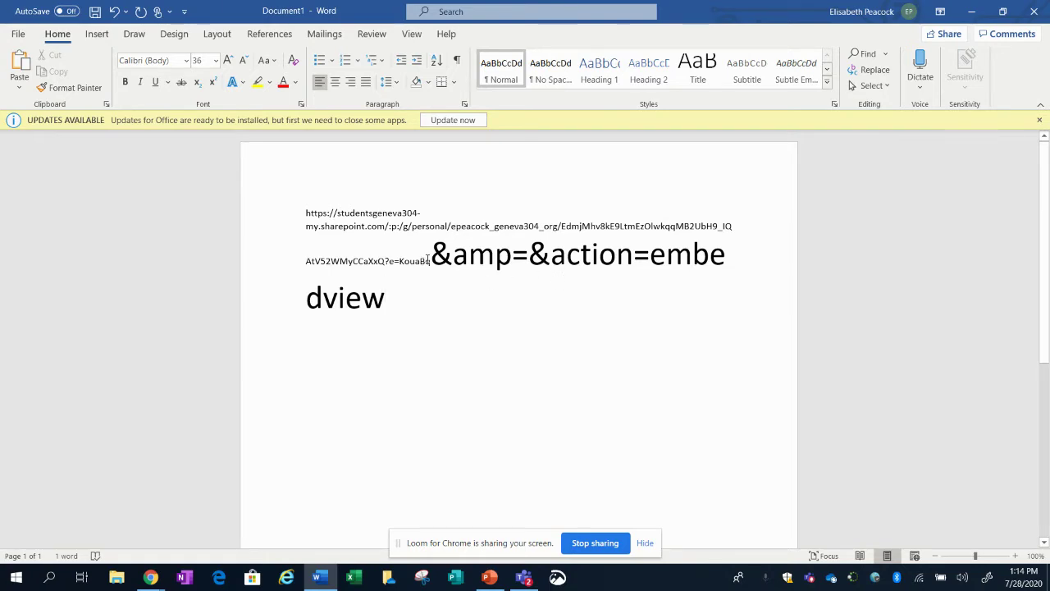
# Set the font size of the appended "&amp=&action=embedview" text to 14
pyautogui.moveTo(433, 256); pyautogui.dragTo(441, 304)
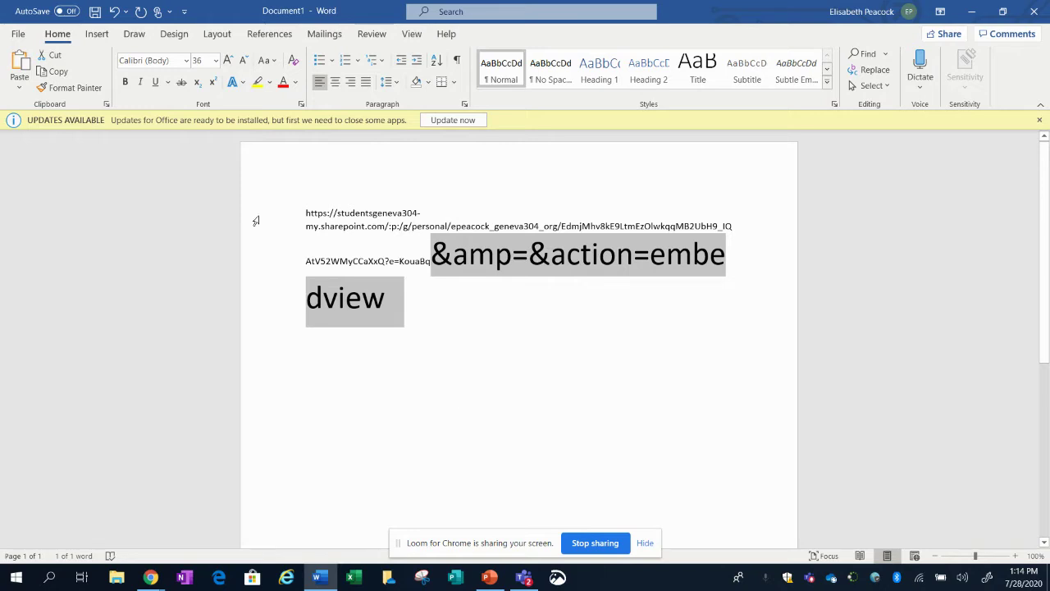
pyautogui.click(216, 60)
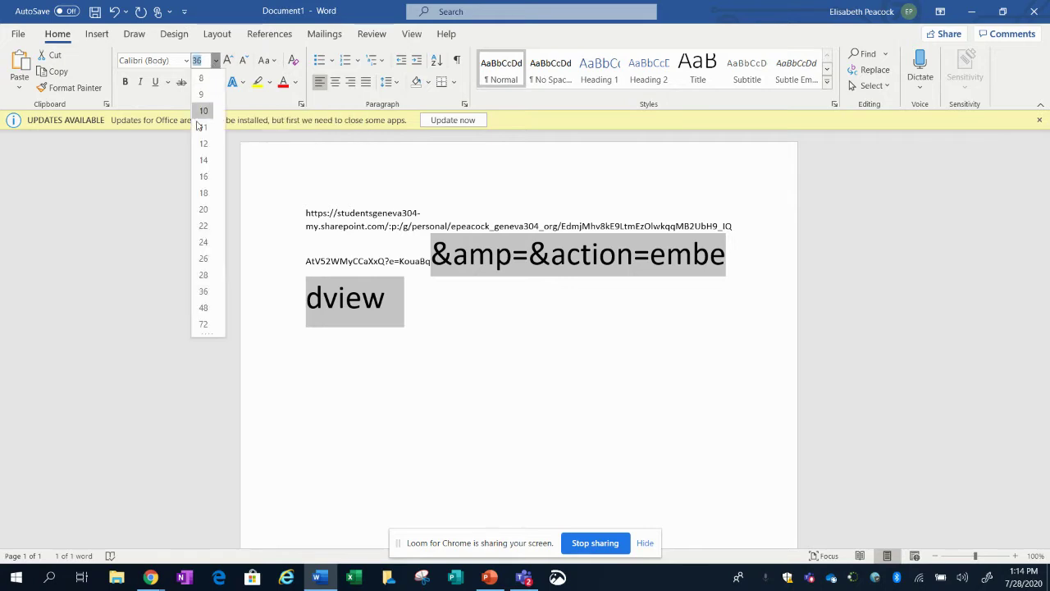
pyautogui.click(203, 160)
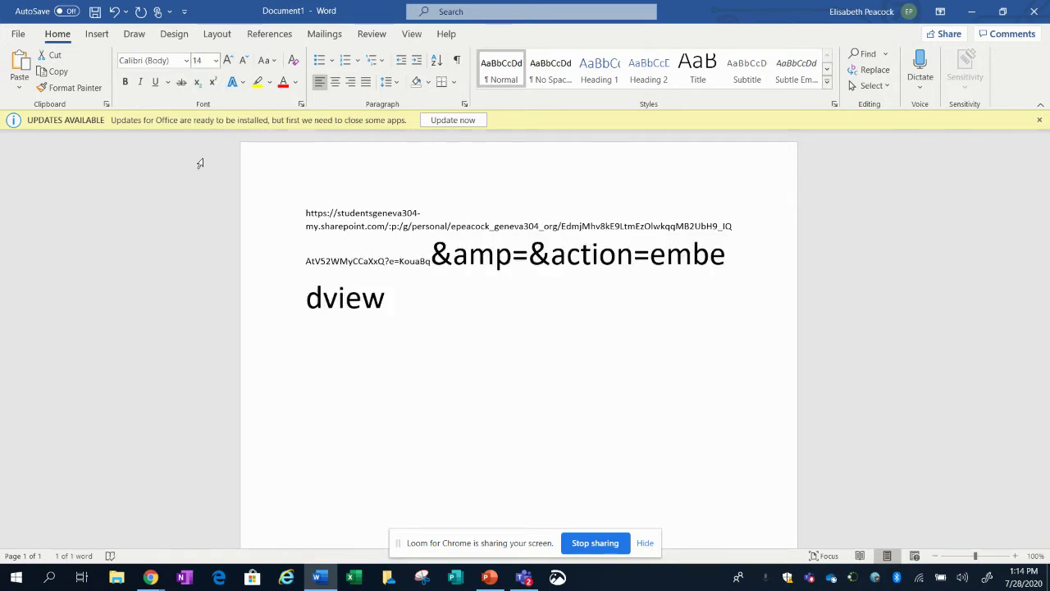
pyautogui.click(462, 345)
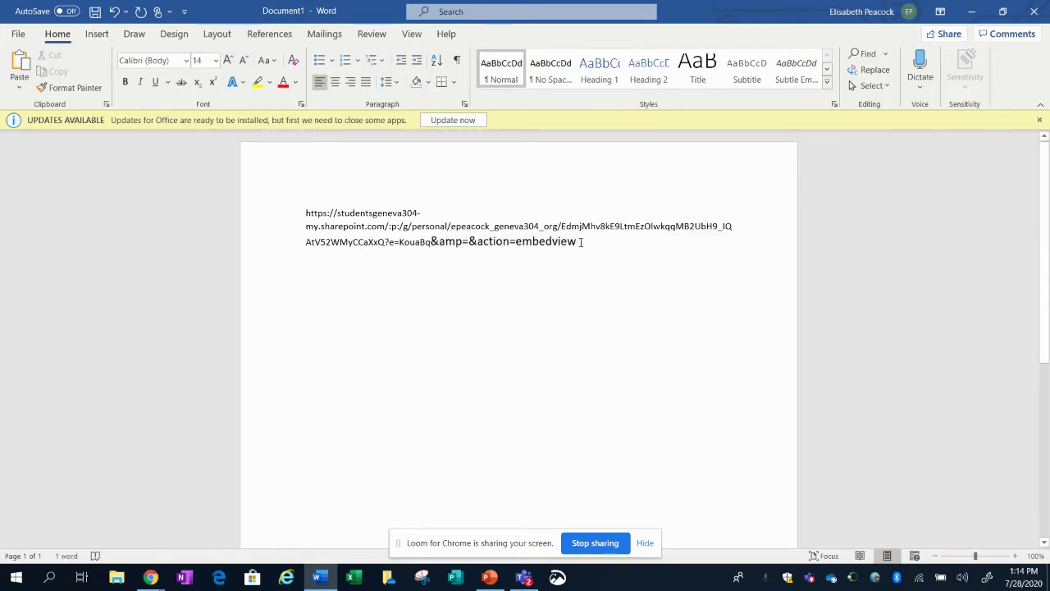
# Copy the complete link including its embedview ending
pyautogui.moveTo(521, 241); pyautogui.dragTo(294, 211)
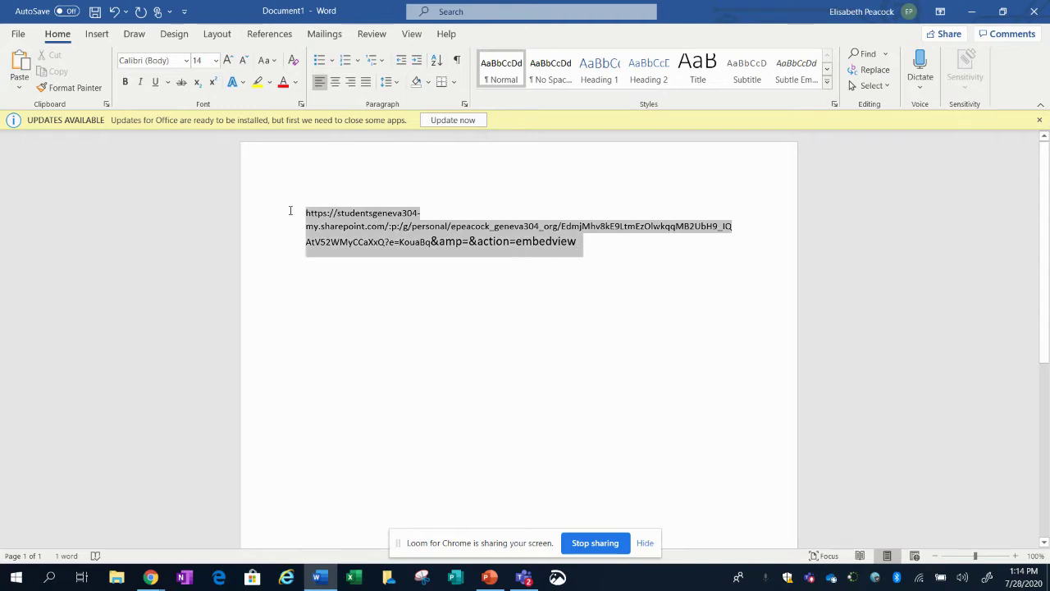
pyautogui.rightClick(347, 230)
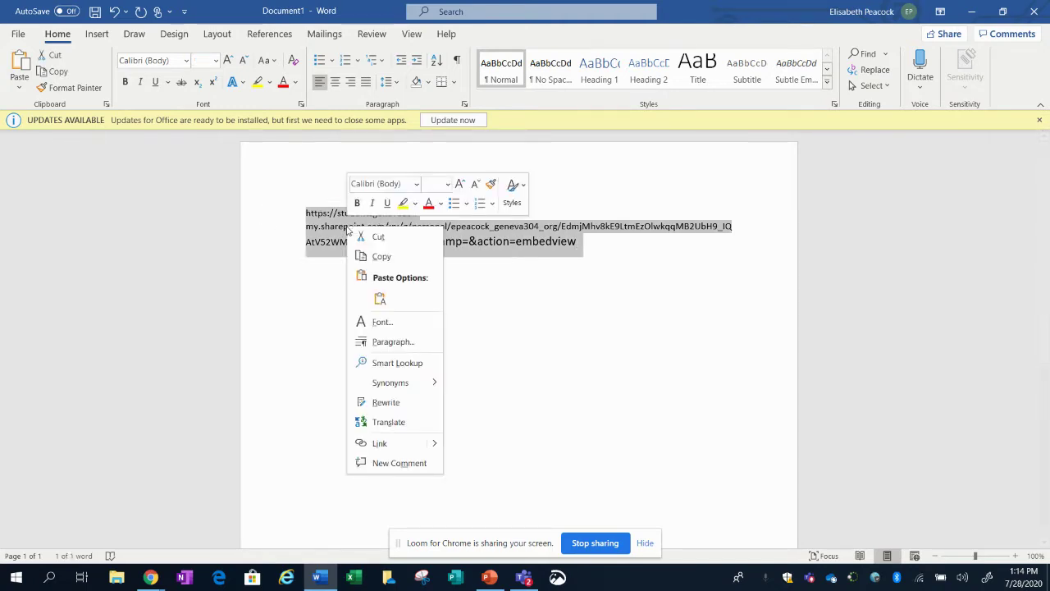
pyautogui.click(377, 257)
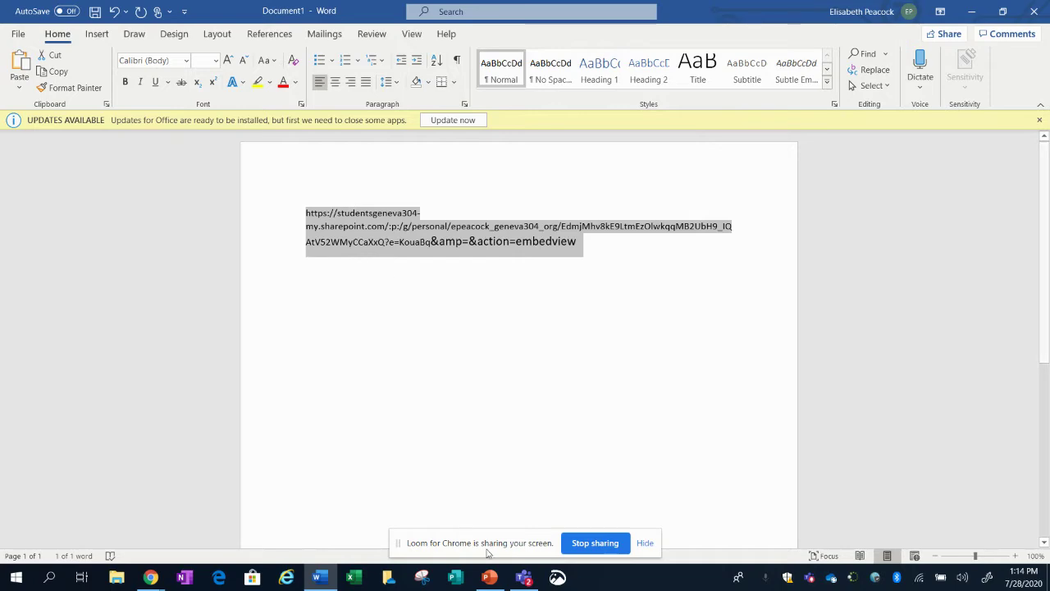
# Switch to Teams and start adding a Website tab to the General channel of the 4th Grade Reading 2019-2020 team
pyautogui.click(522, 577)
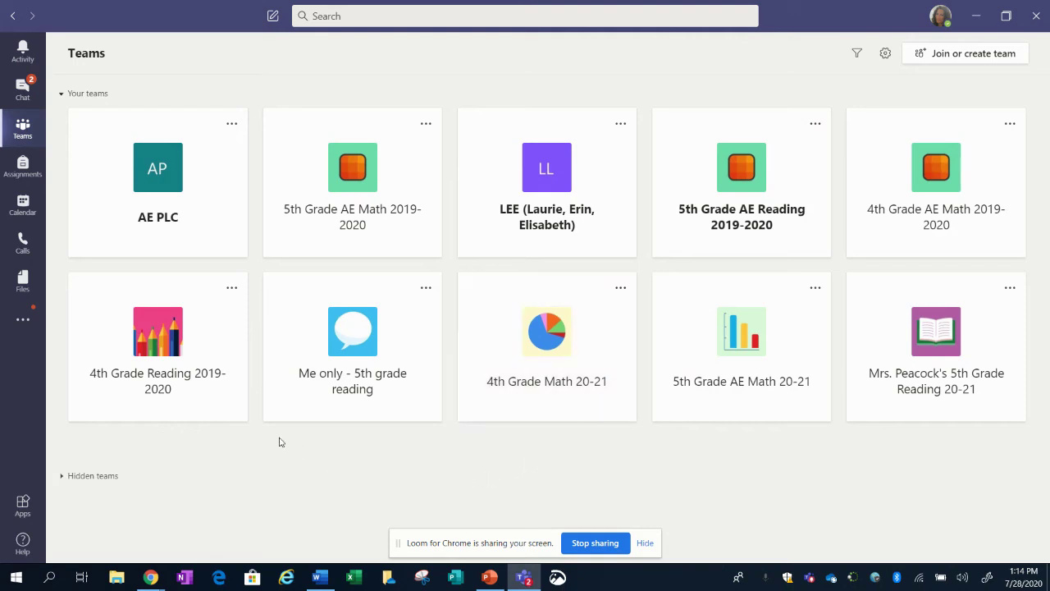
pyautogui.click(170, 372)
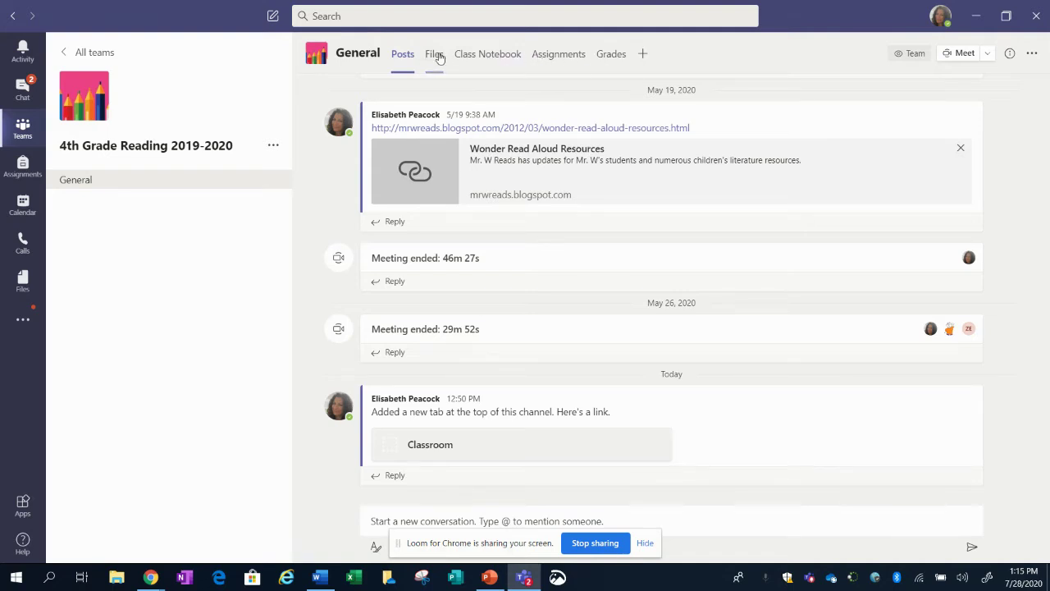
pyautogui.click(642, 55)
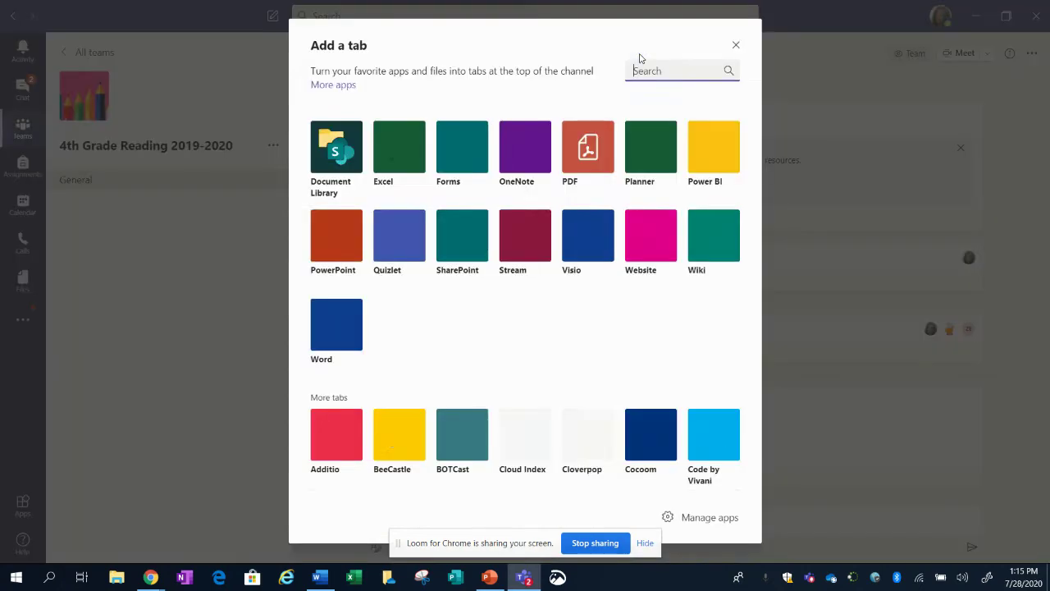
pyautogui.click(659, 235)
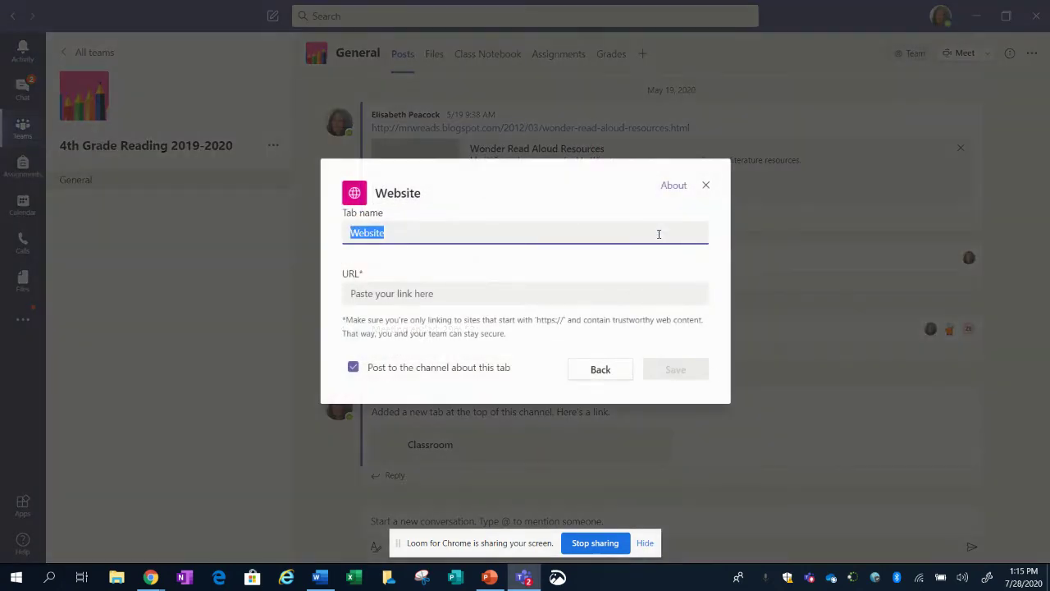
# Name the website tab "Classroom", paste the copied embedview link as its URL and save the tab
pyautogui.write('Classroom')
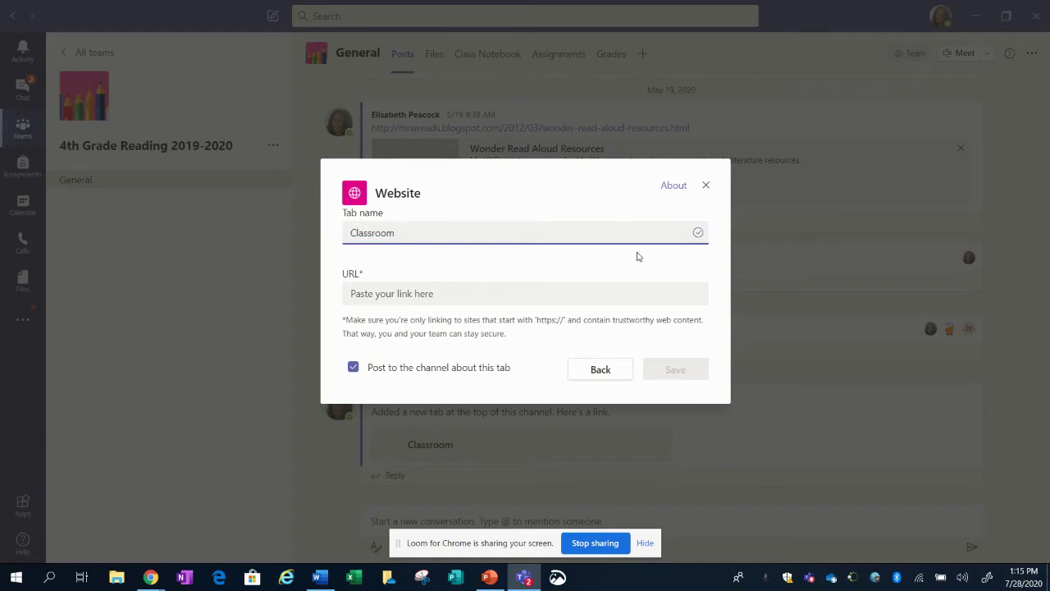
pyautogui.click(493, 294)
pyautogui.rightClick(493, 294)
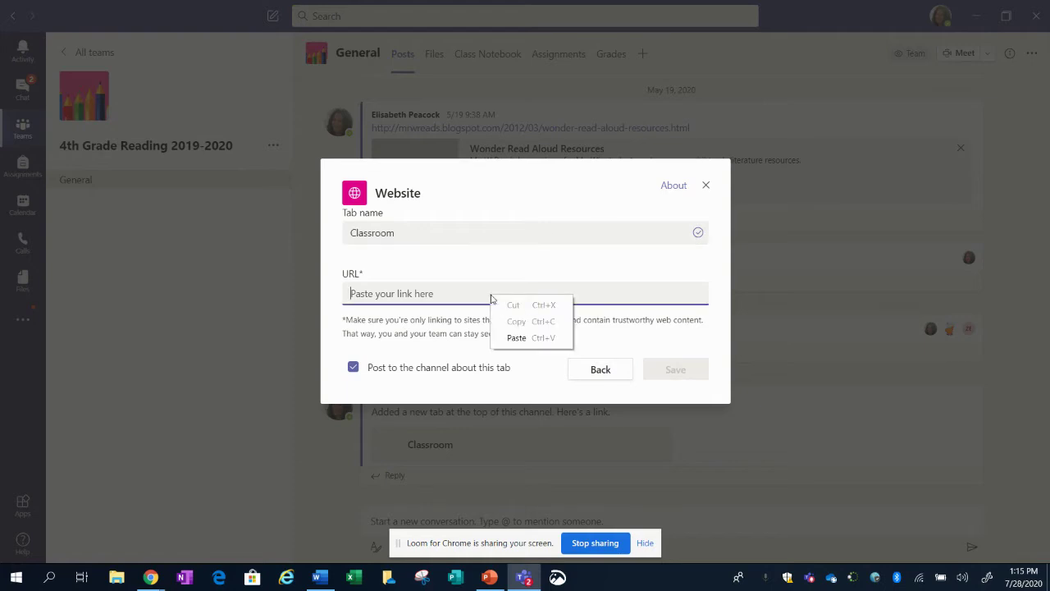
pyautogui.click(528, 339)
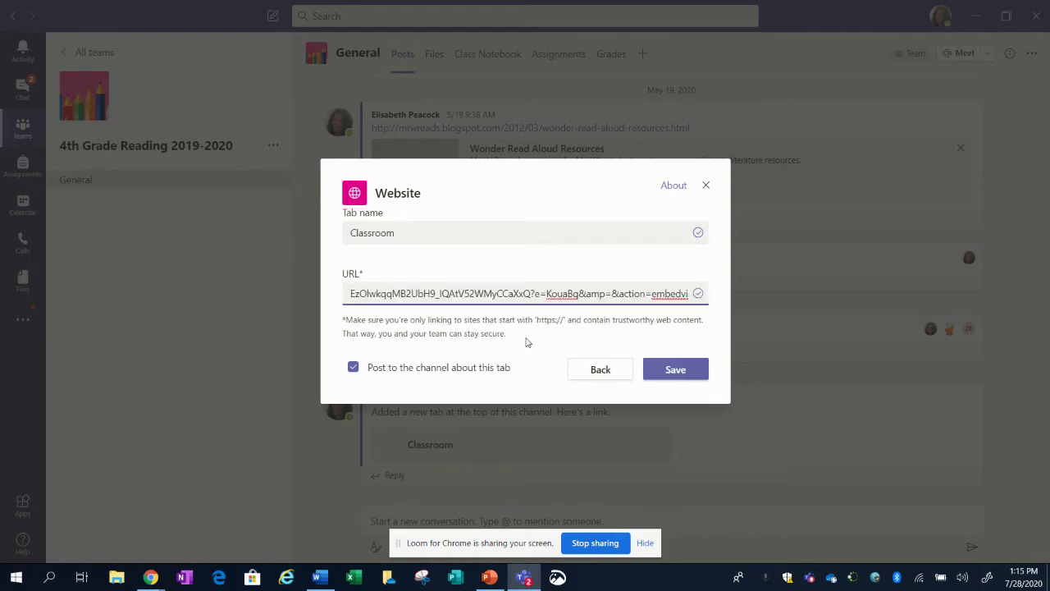
pyautogui.click(680, 371)
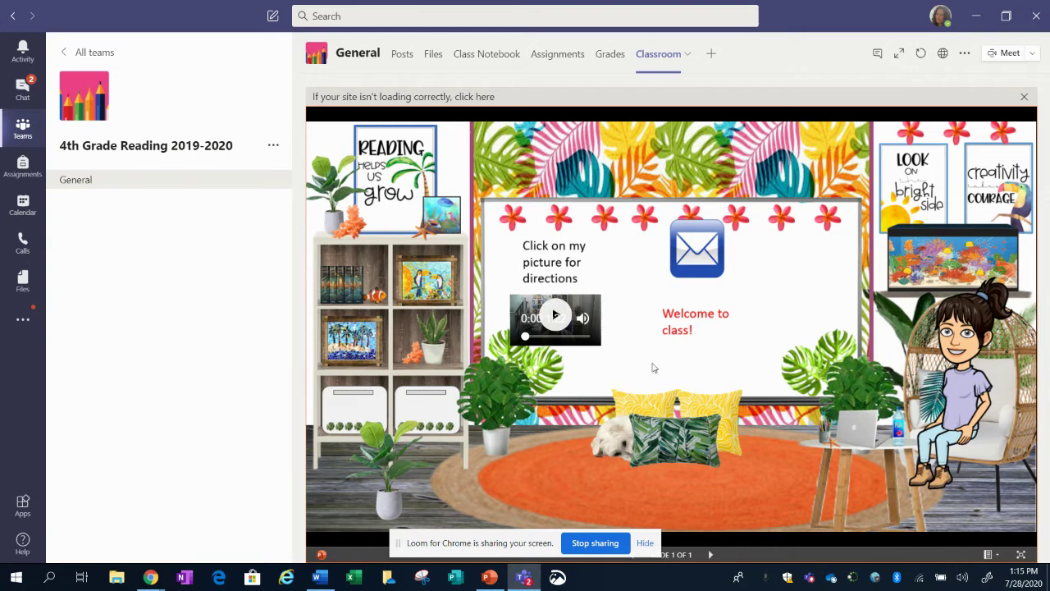
# Switch to the sample classroom presentation in PowerPoint and delete the whiteboard's video and its "Click on my picture for directions" text
pyautogui.click(492, 581)
pyautogui.click(491, 580)
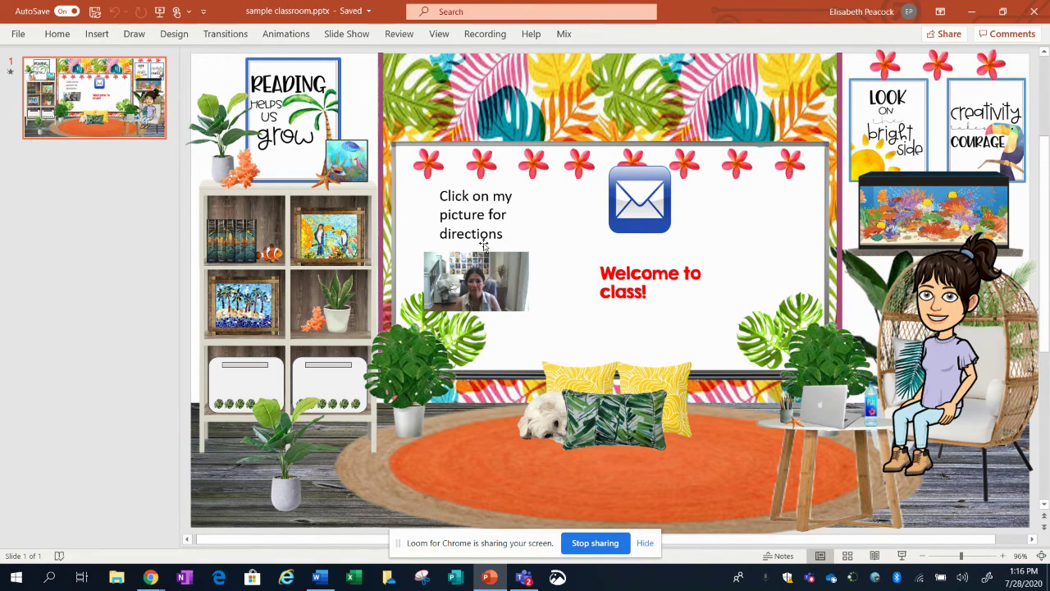
pyautogui.click(479, 279)
pyautogui.press('Delete')
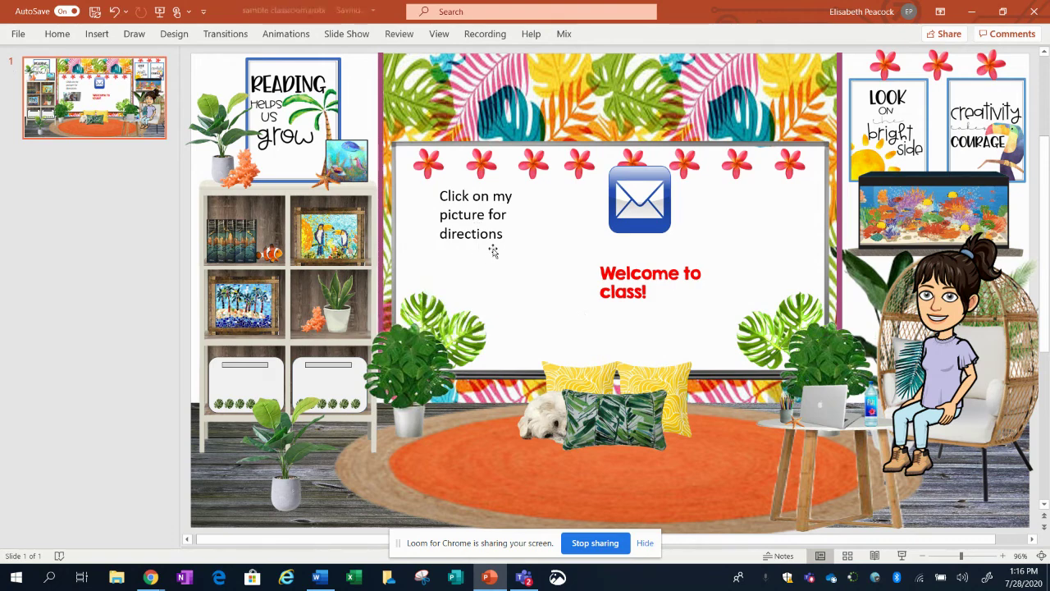
pyautogui.moveTo(502, 236); pyautogui.dragTo(437, 192)
pyautogui.press('Delete')
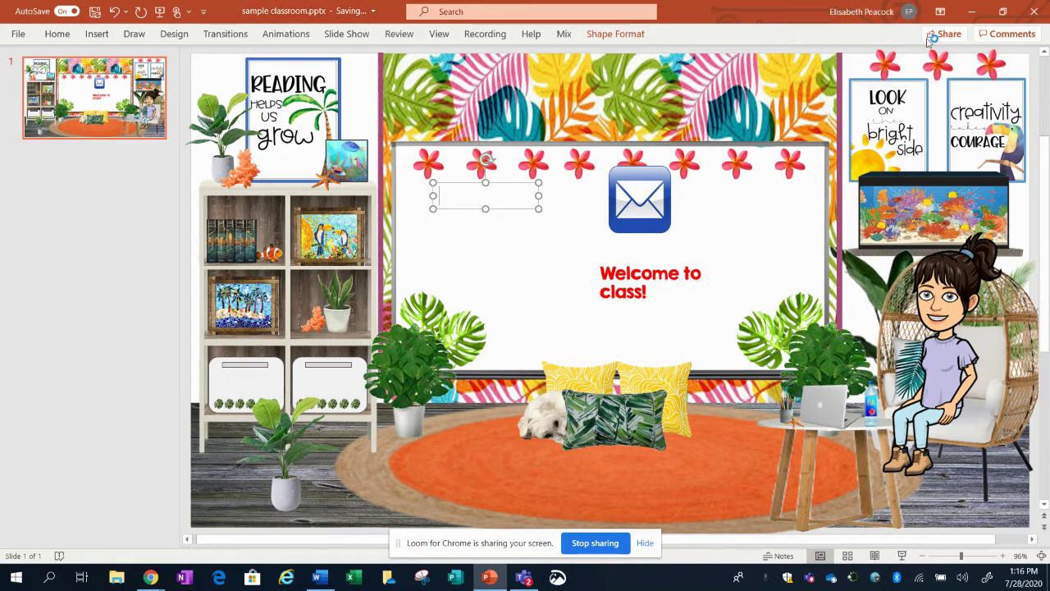
# Return to Teams and reopen the Classroom tab of the 4th Grade Reading 2019-2020 team to check the edited slide
pyautogui.click(973, 12)
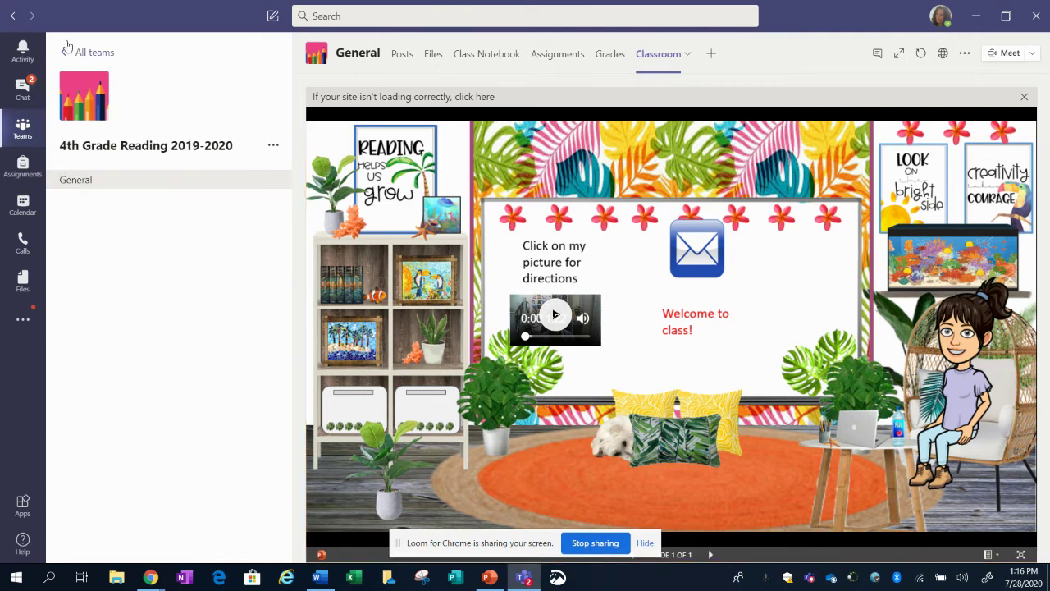
pyautogui.click(83, 53)
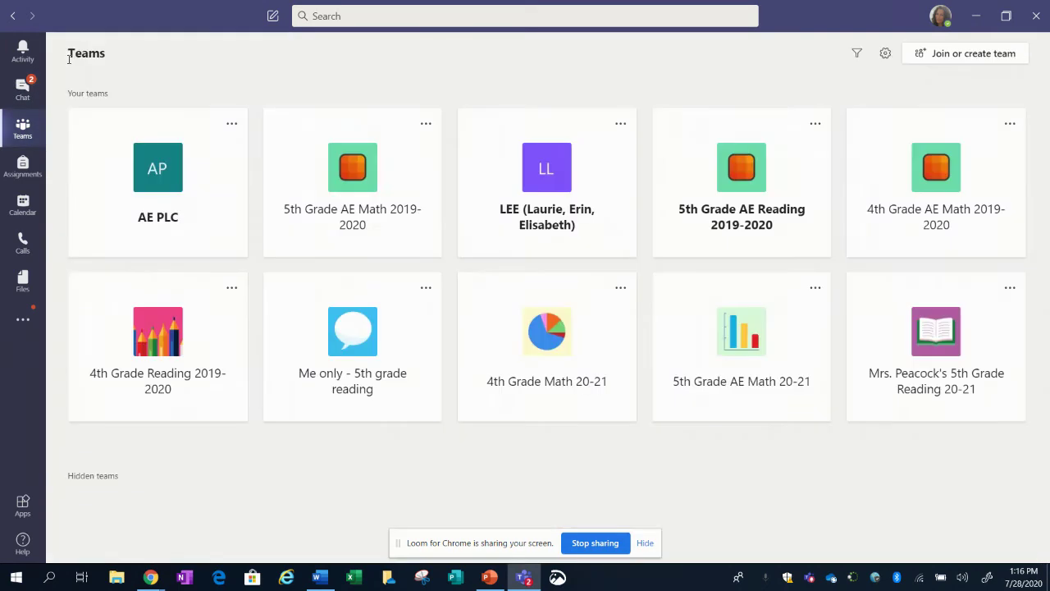
pyautogui.click(178, 361)
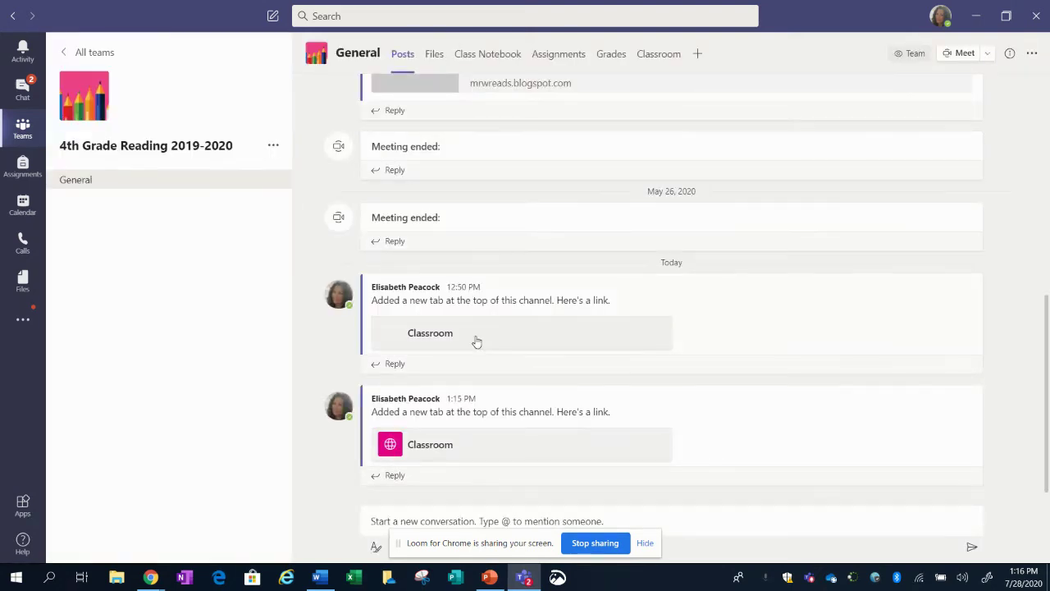
pyautogui.click(663, 57)
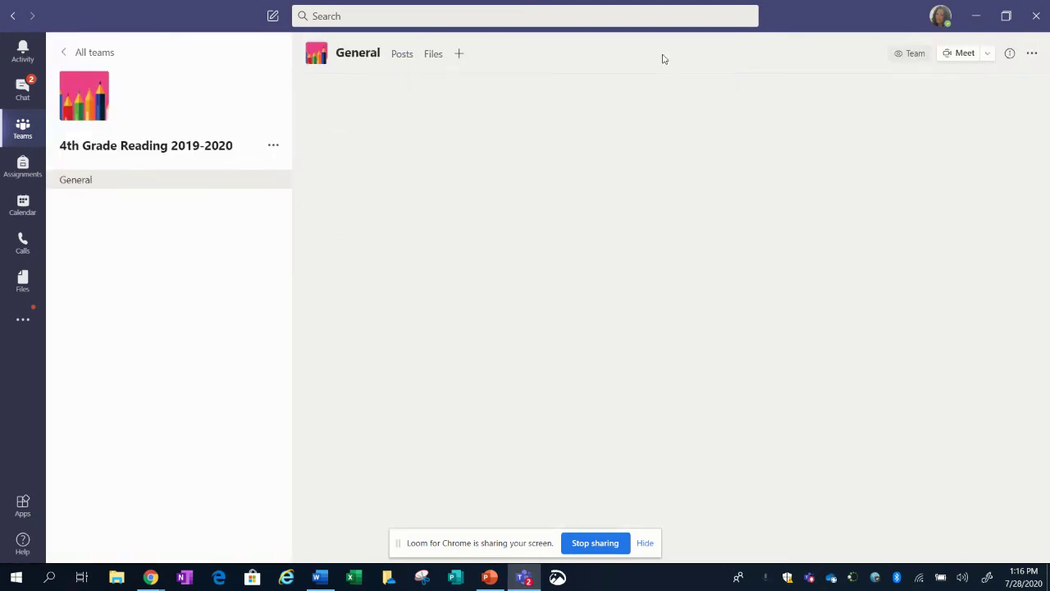